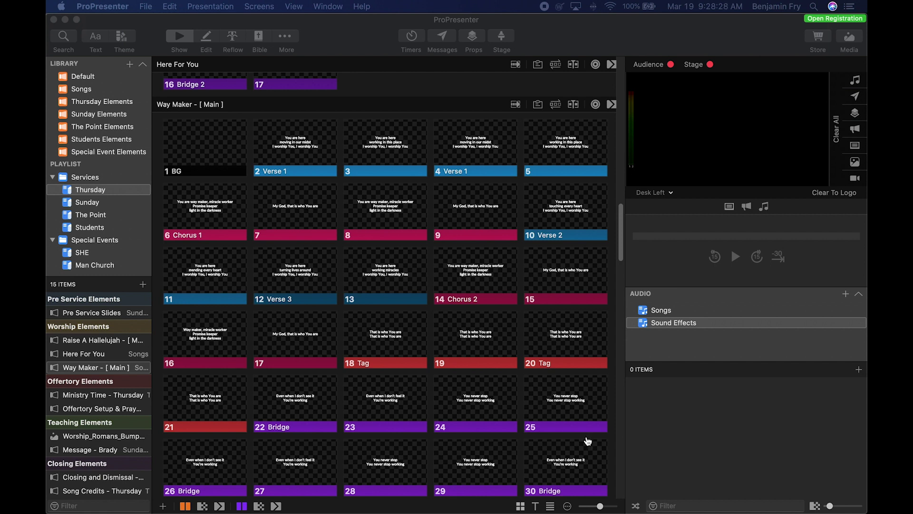
Step: Compare the toolbar of ProPresenter 6 with that of ProPresenter, including the newer version's list of additional editors
key(super+Tab)
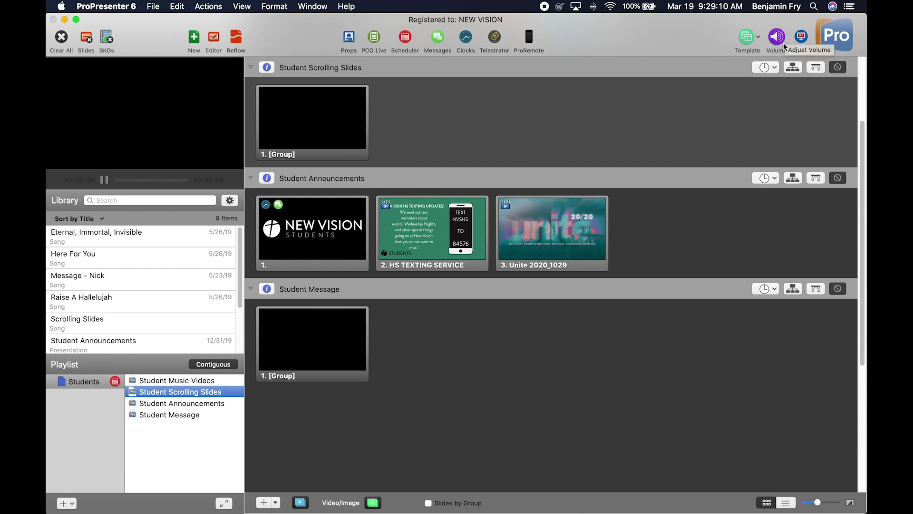
click(802, 36)
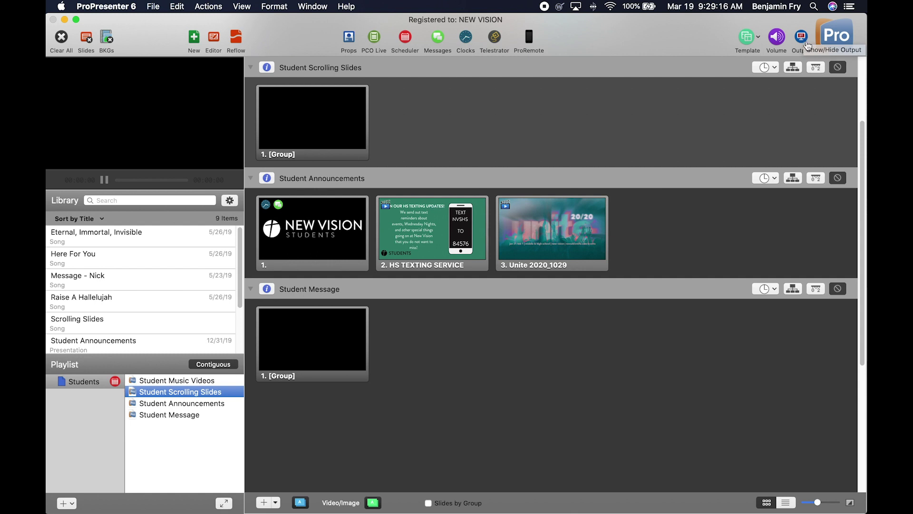
key(super+Tab)
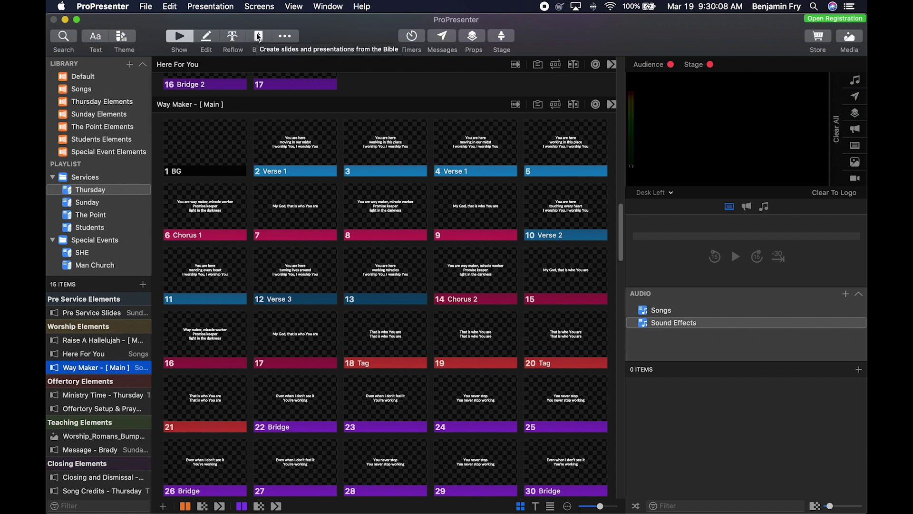
click(284, 35)
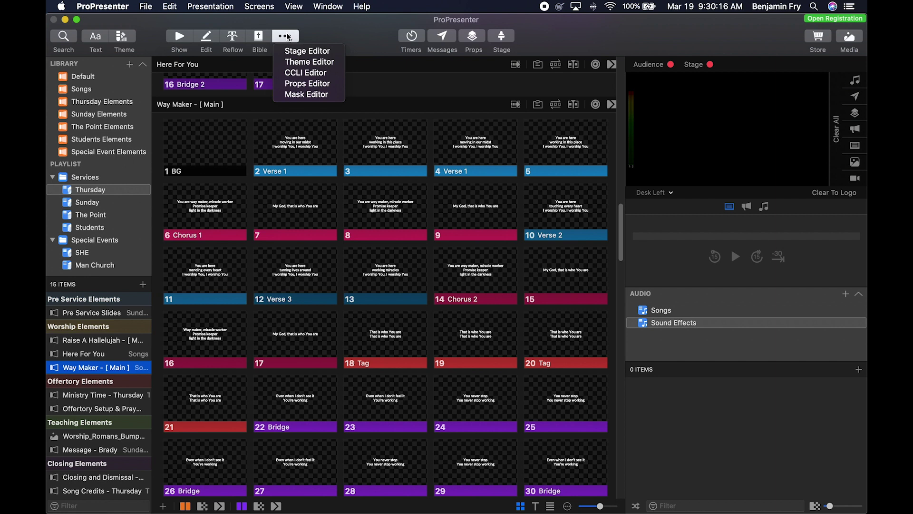
click(413, 41)
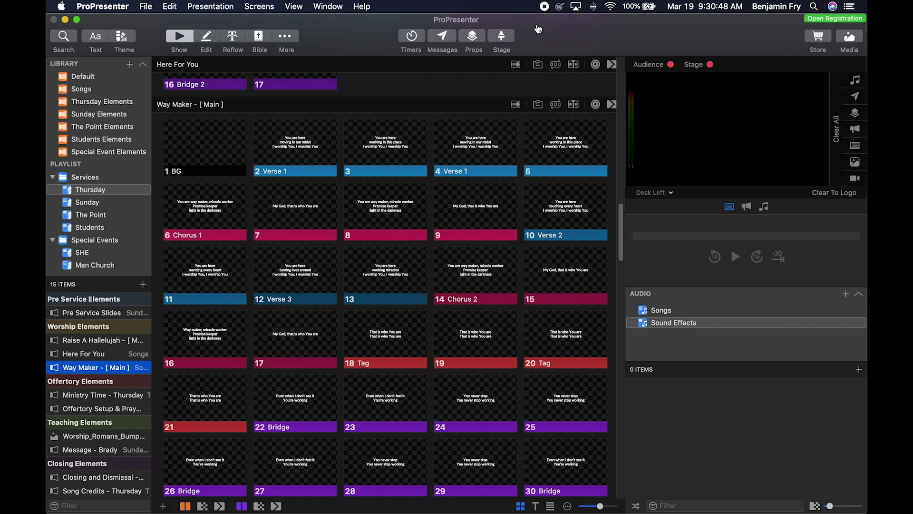
Step: Switch to ProPresenter 6 and look through its library and the Students playlist
key(super+Tab)
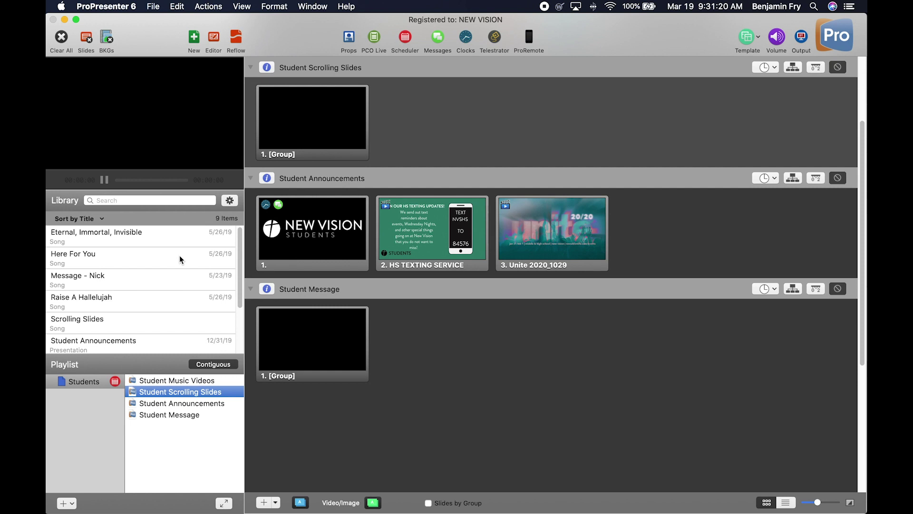
scroll(191, 299, down, 1)
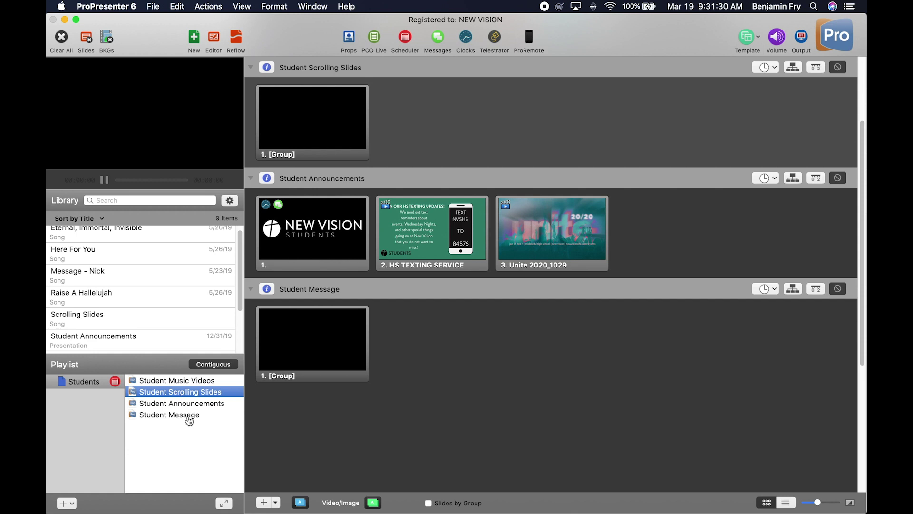
Step: Return to ProPresenter and briefly show the media bin, hiding it again after viewing its contents
key(super+Tab)
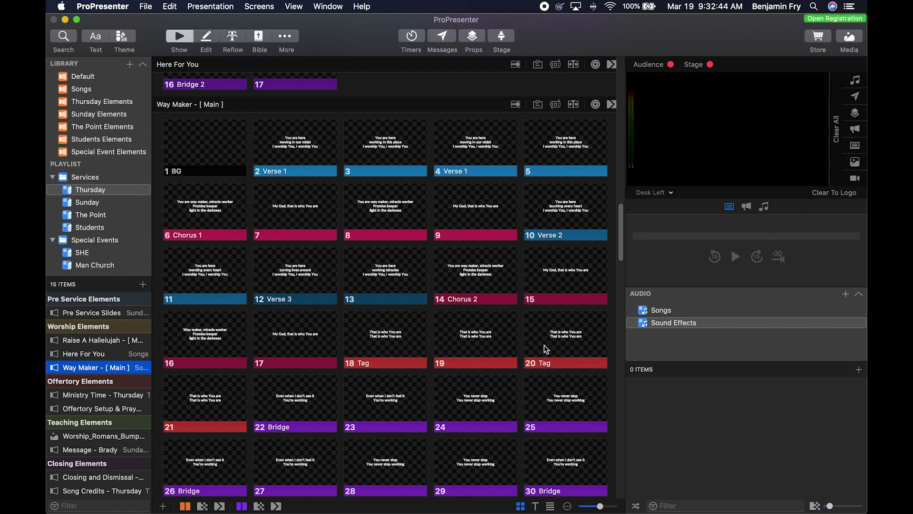
click(848, 37)
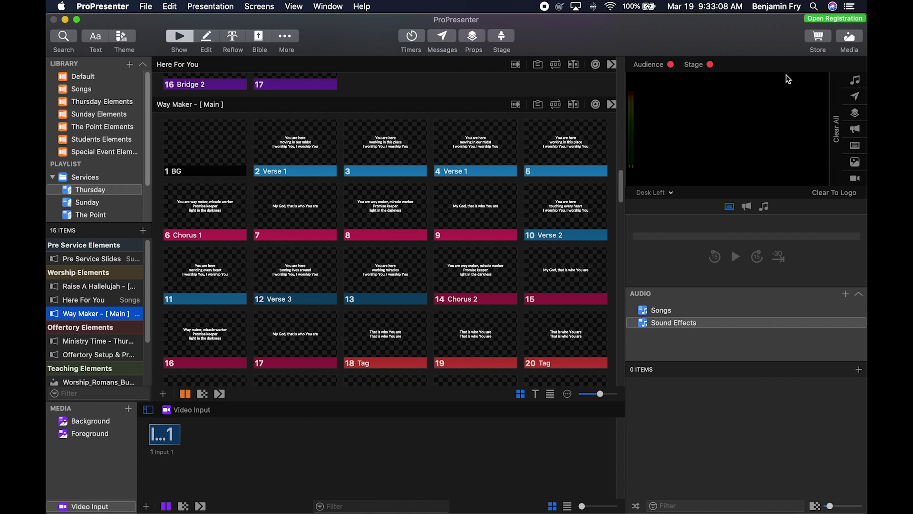
click(854, 37)
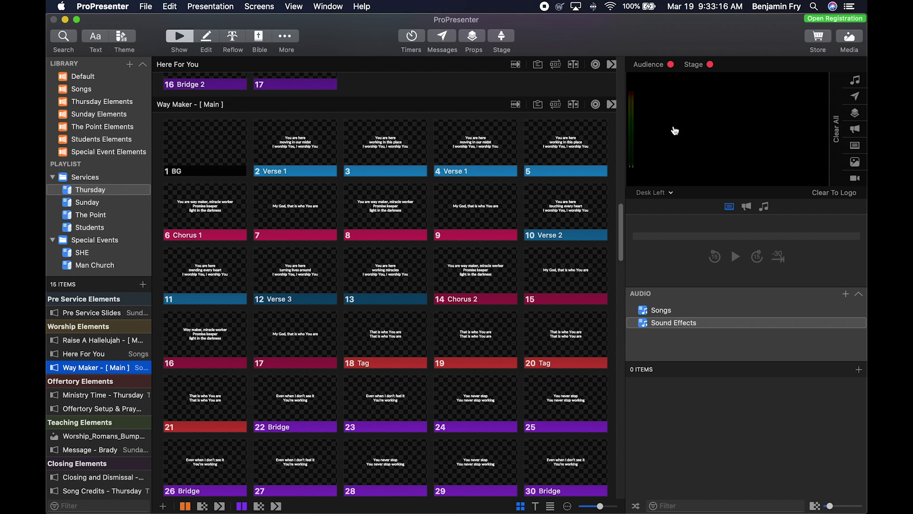
Step: Switch to ProPresenter 6 and show the Audio Bin
key(super+Tab)
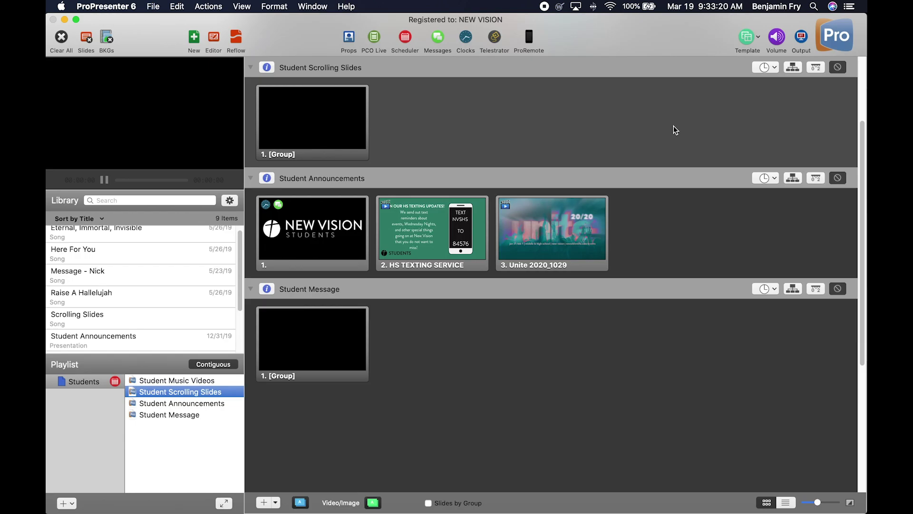
click(220, 6)
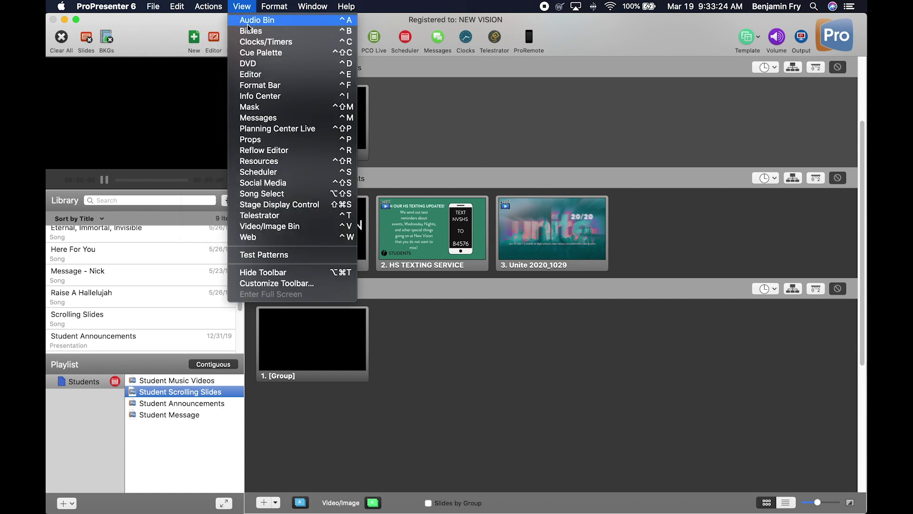
click(241, 6)
key(super+alt+a)
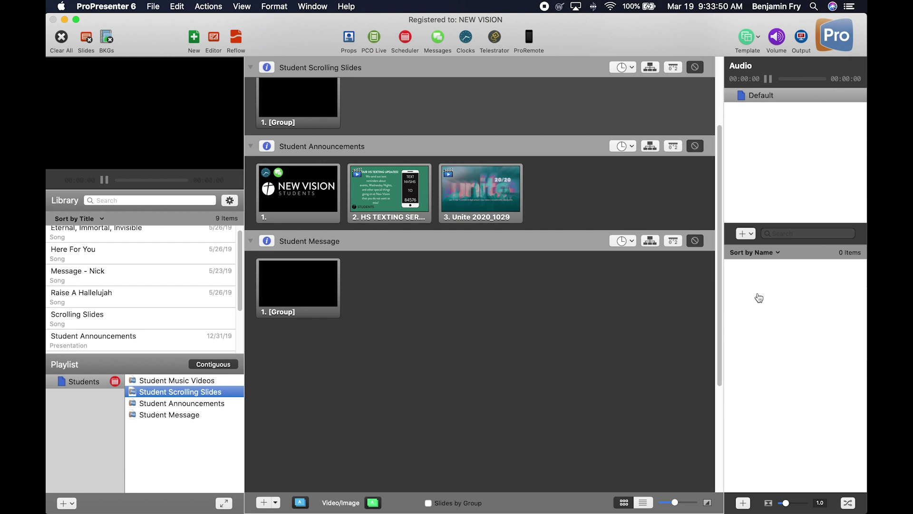
Step: Switch to ProPresenter, view the Desk Right stage screen in the preview, and set the preview back to Desk Left
key(super+Tab)
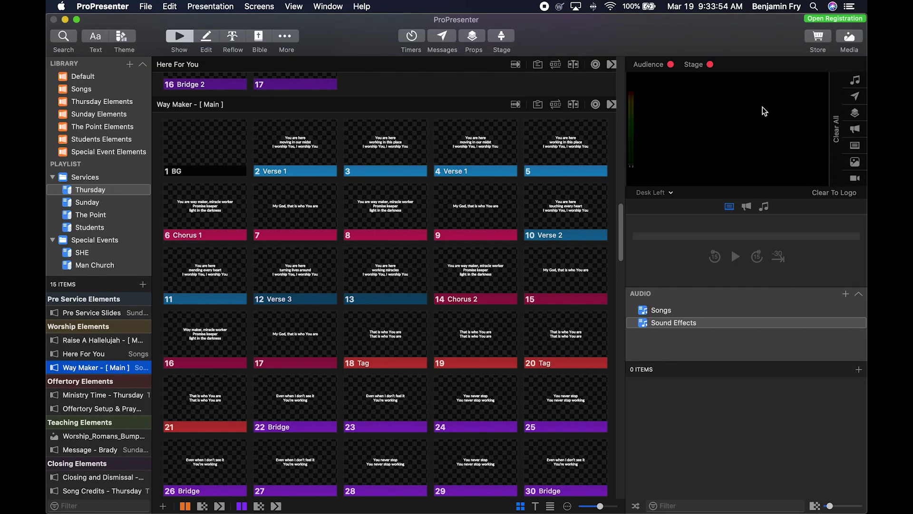
click(658, 69)
click(658, 69)
click(671, 192)
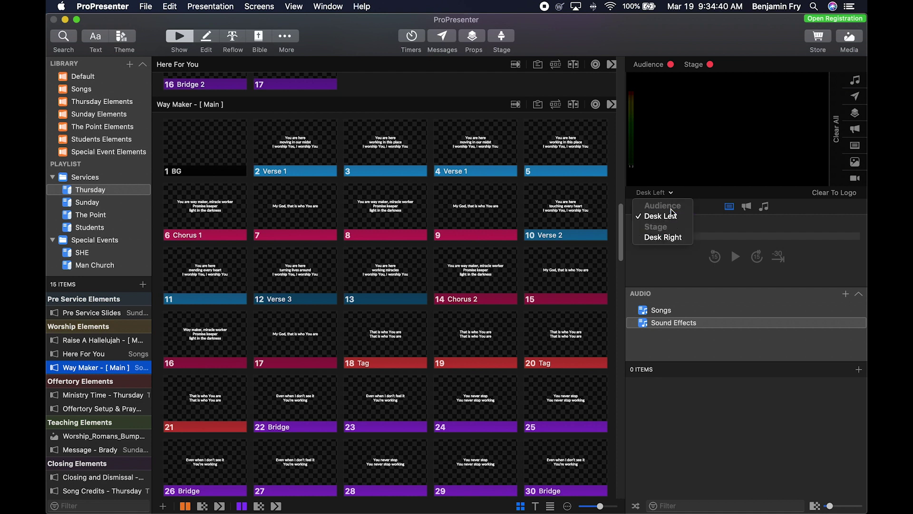
click(669, 237)
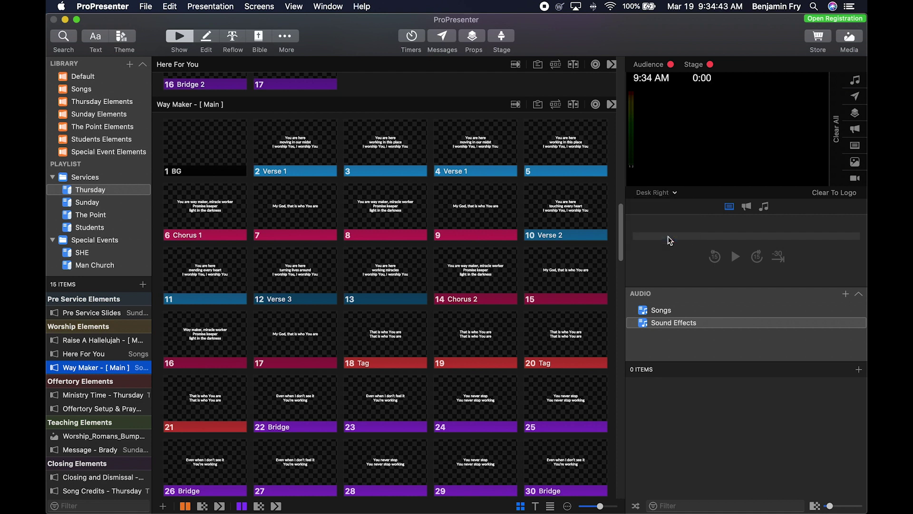
click(656, 195)
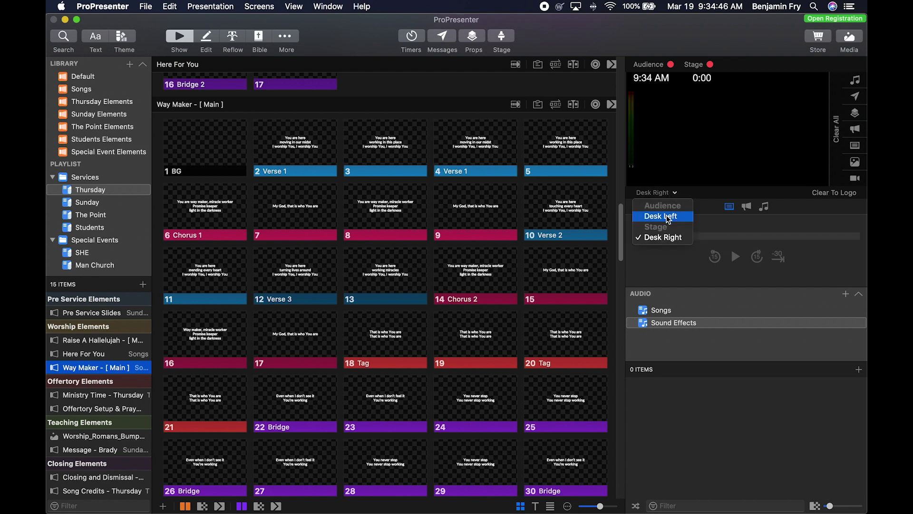
click(667, 216)
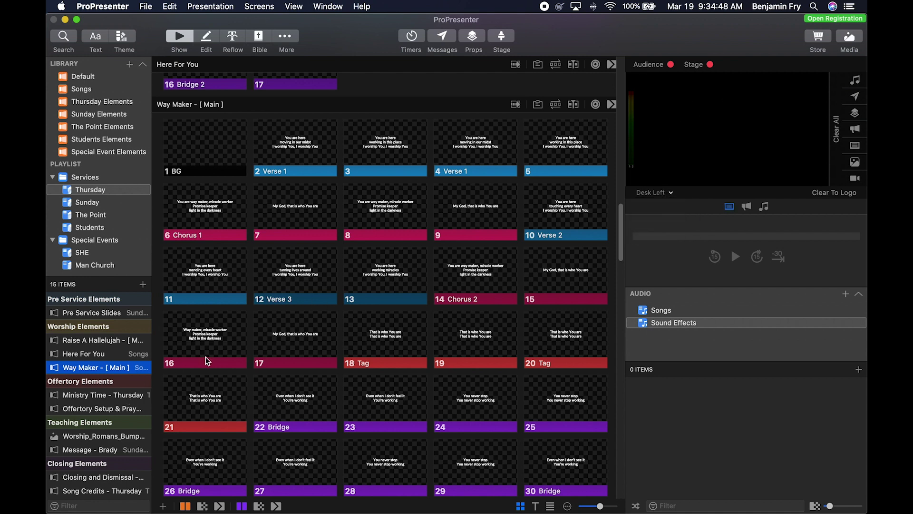
Step: Present the Pre Service Slides from the first slide onward and clear all output layers
scroll(309, 189, up, 5)
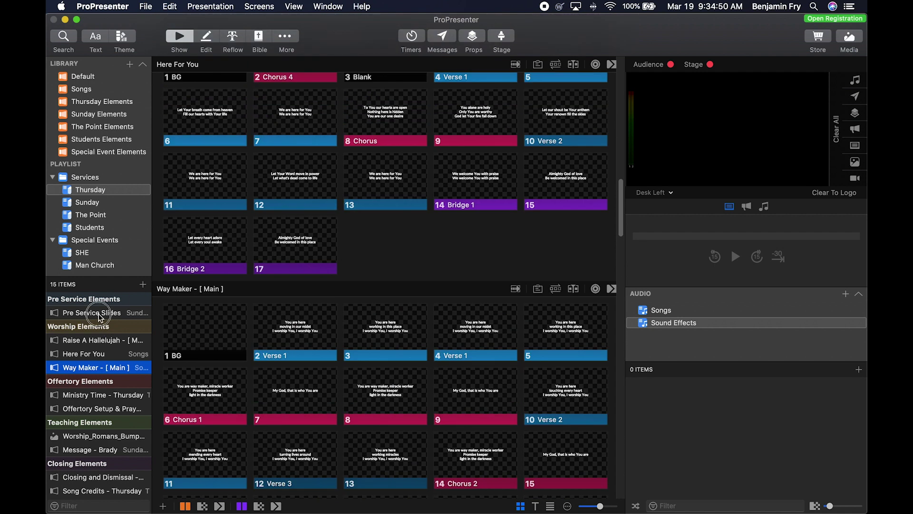
click(100, 314)
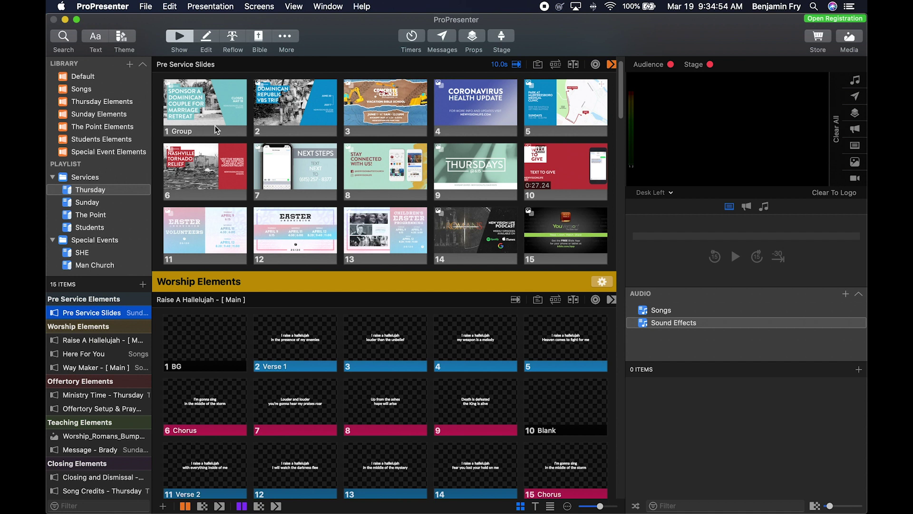
click(215, 124)
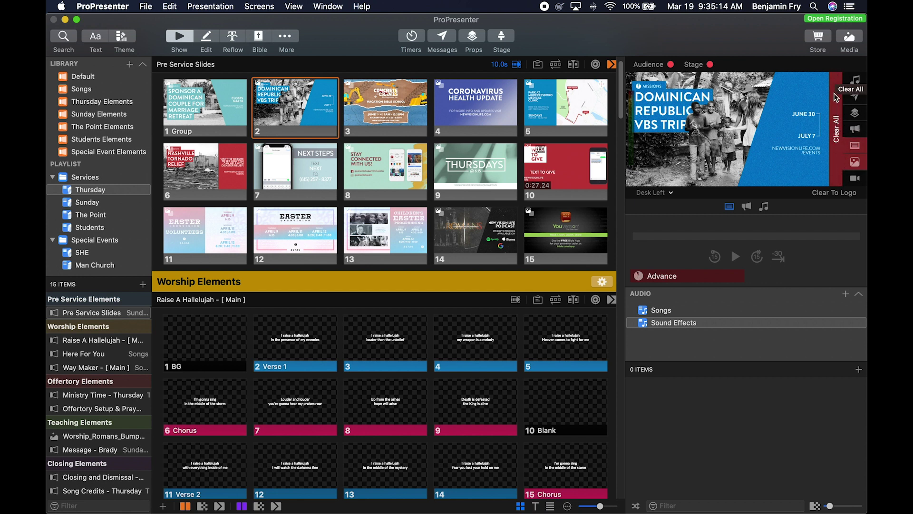
key(Right)
click(838, 163)
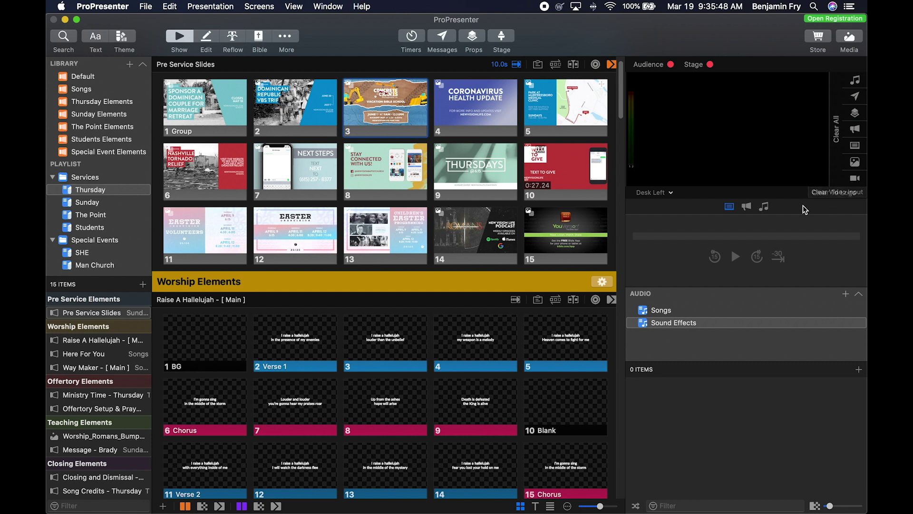
Step: Clear the output to the logo and check the audio and presentation transport controls
mouse_move(833, 198)
click(840, 199)
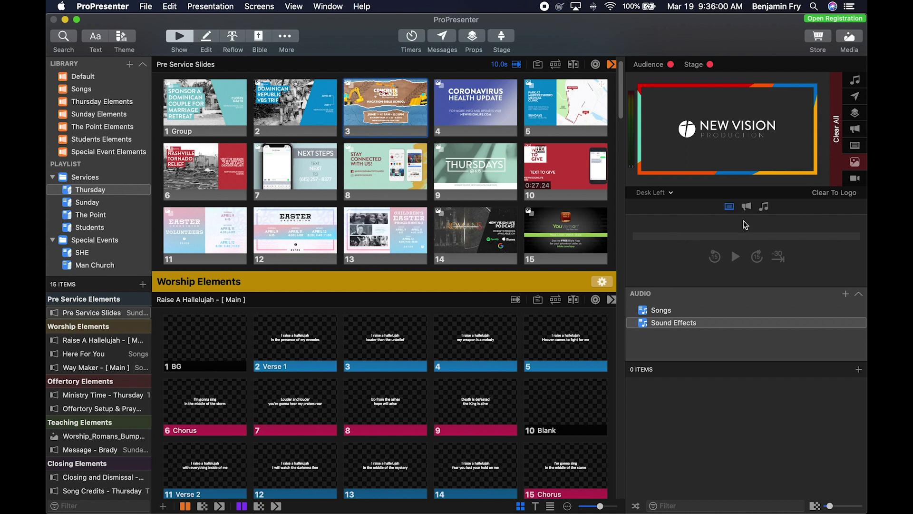
click(764, 208)
click(733, 207)
Step: Play the Worship_Romans_Bumper 1 video, check the announcement transport controls, and clear all output layers
click(109, 437)
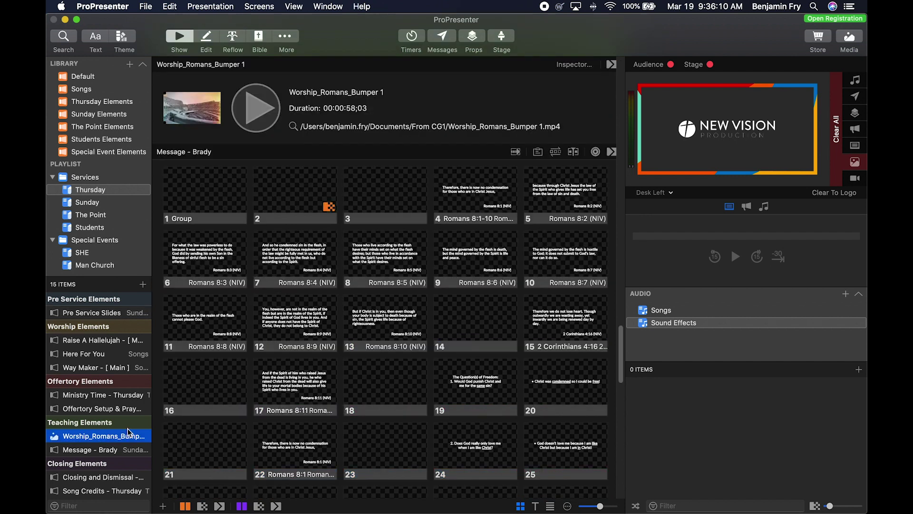
click(275, 110)
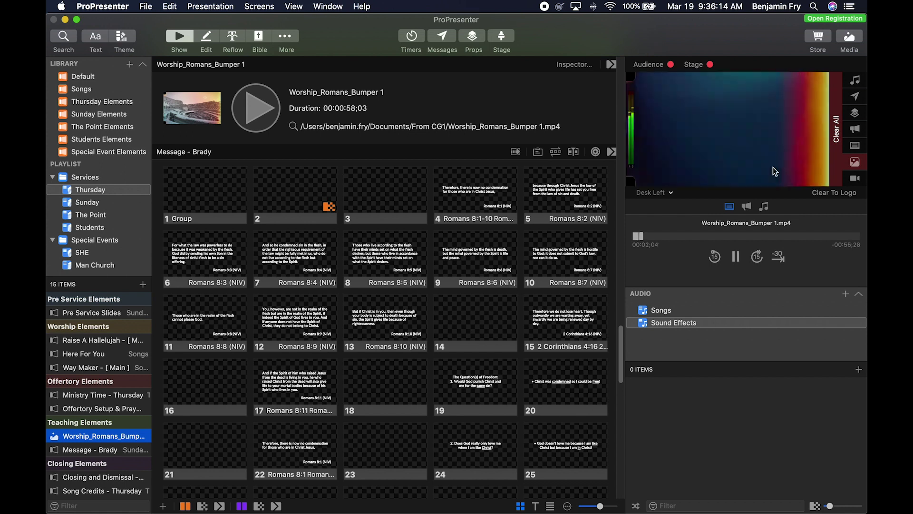
click(749, 208)
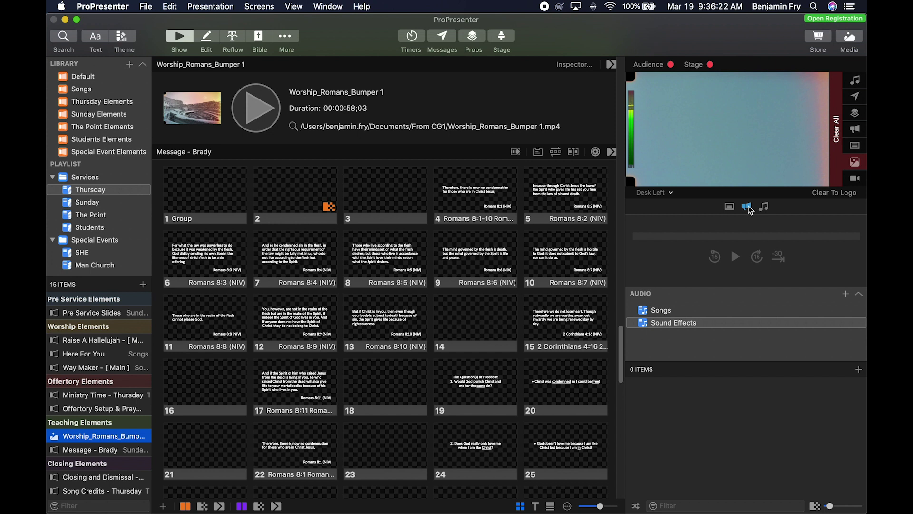
click(836, 152)
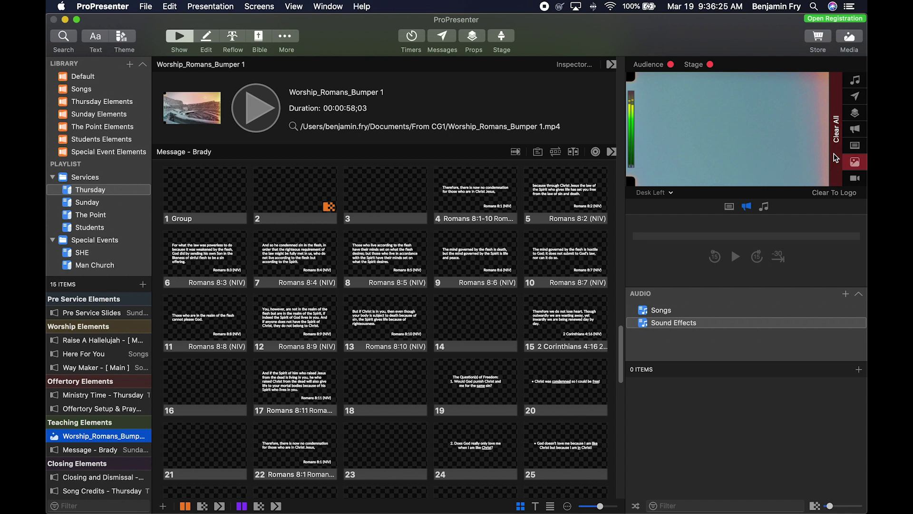
click(730, 207)
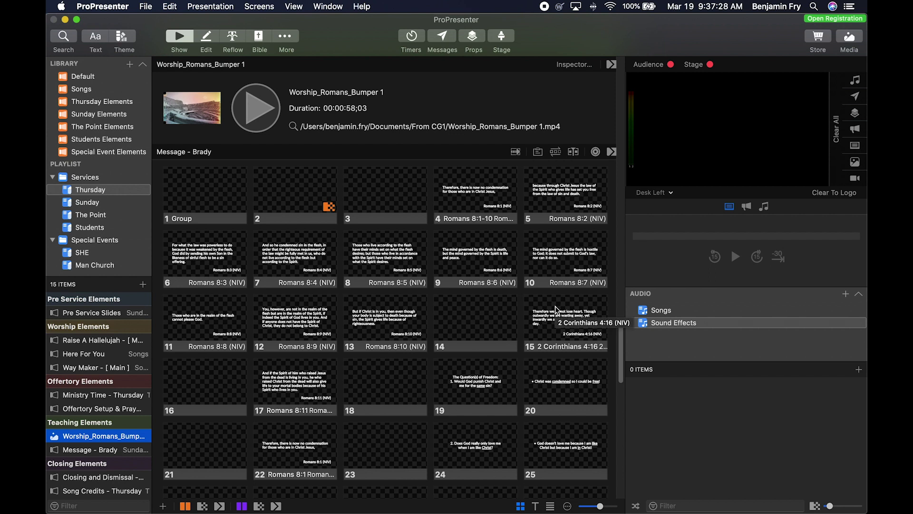
Step: Switch to ProPresenter 6 and hide the Audio Bin
key(super+Tab)
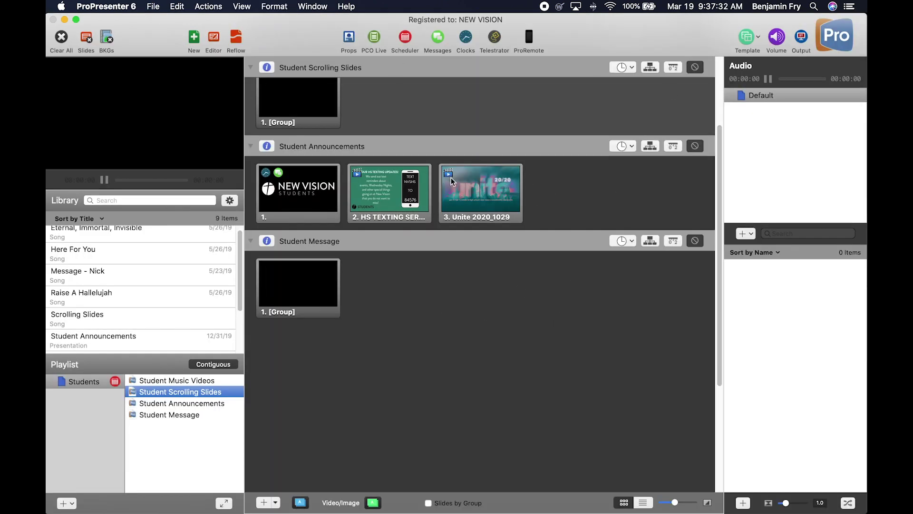
click(244, 9)
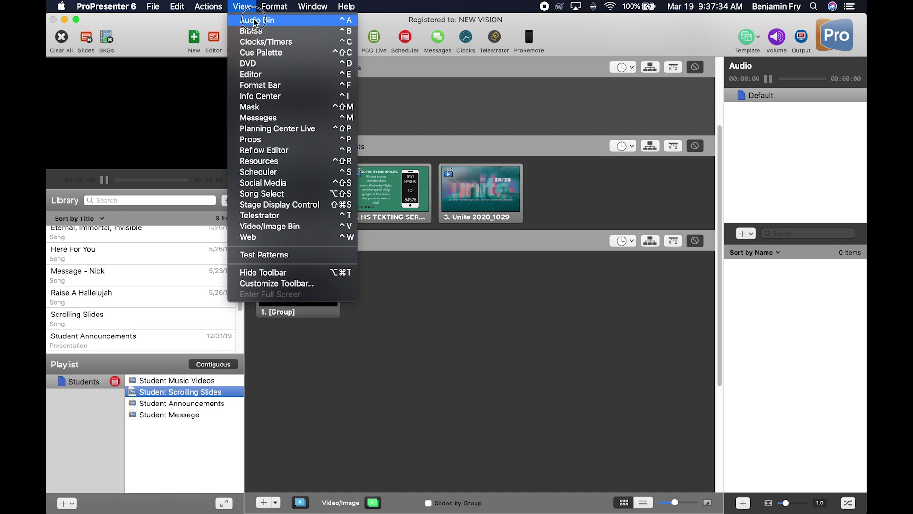
click(254, 19)
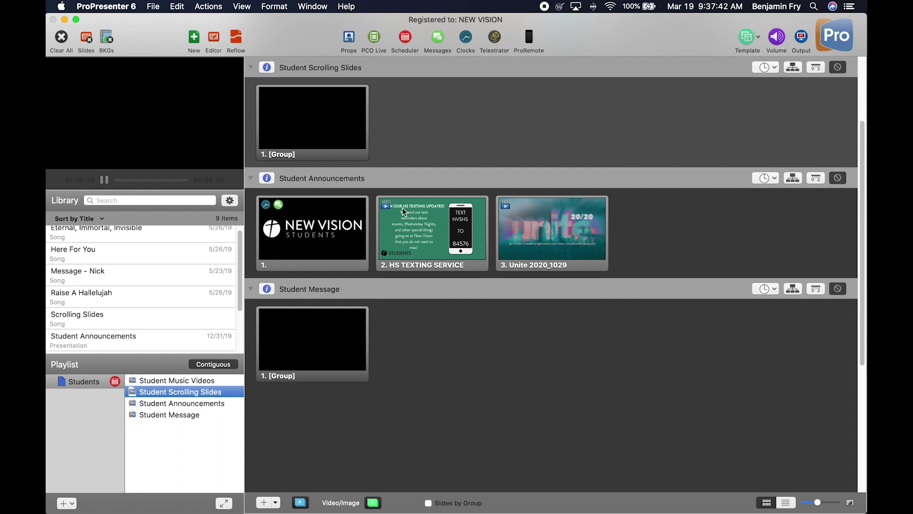
Step: Turn the playlist's Contiguous view off and on again, and collapse the Student Announcements presentation
scroll(432, 198, down, 2)
scroll(433, 199, up, 5)
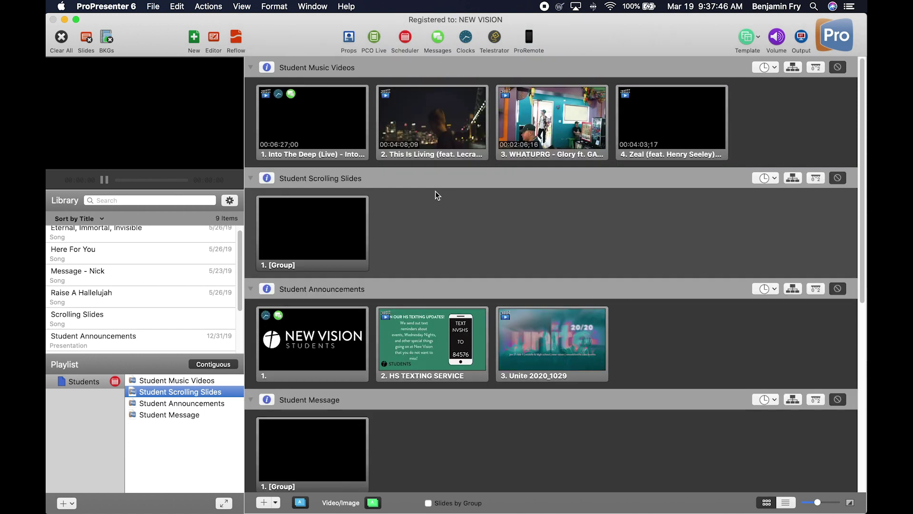
click(222, 367)
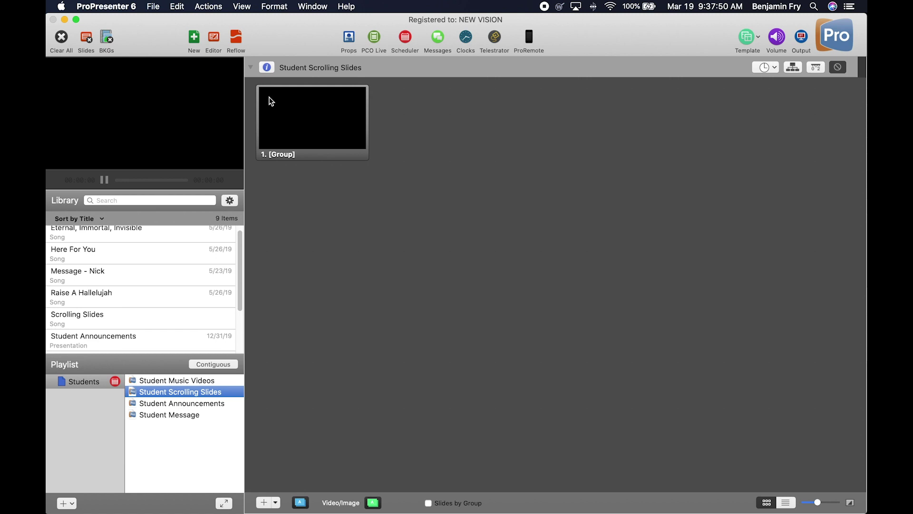
click(221, 367)
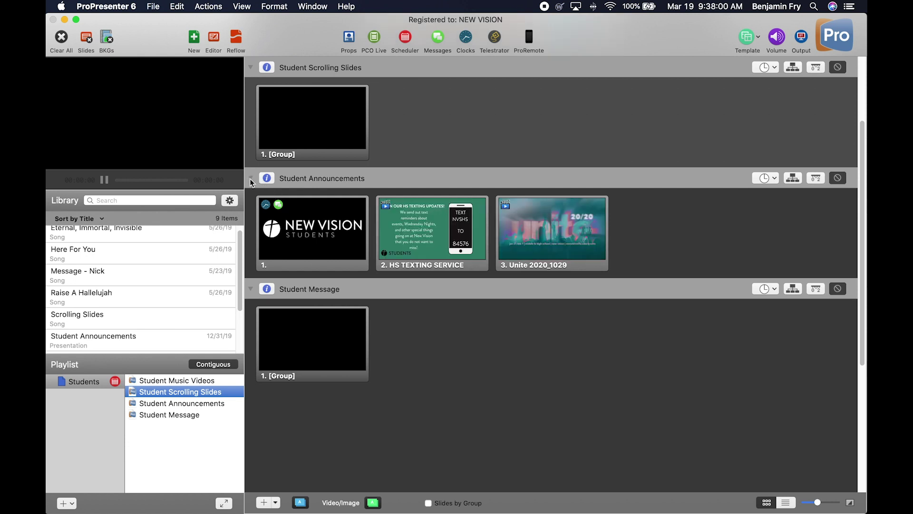
click(250, 179)
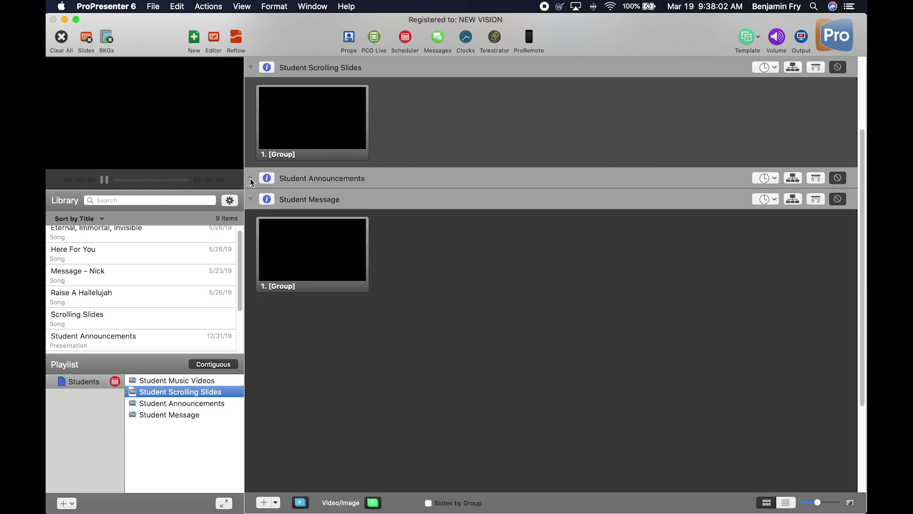
Step: Expand the Student Announcements presentation, then show and hide its document information
click(251, 179)
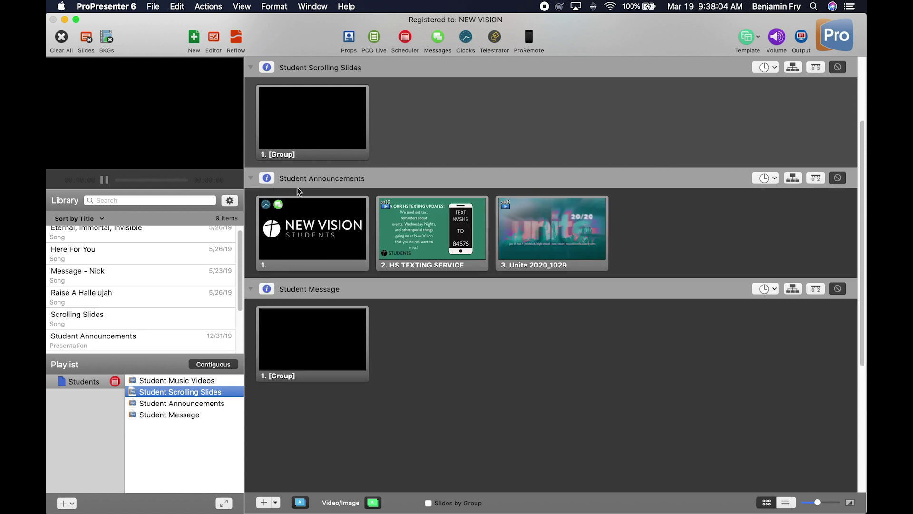
click(267, 179)
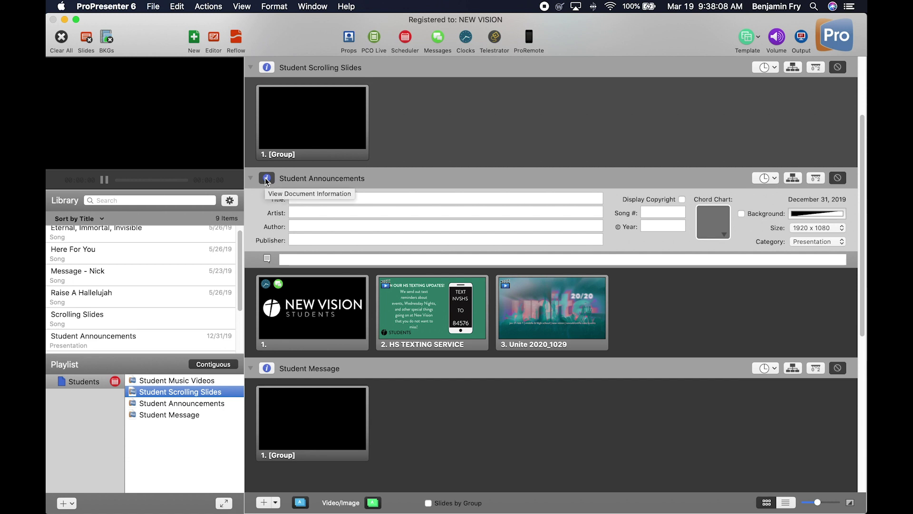
click(267, 178)
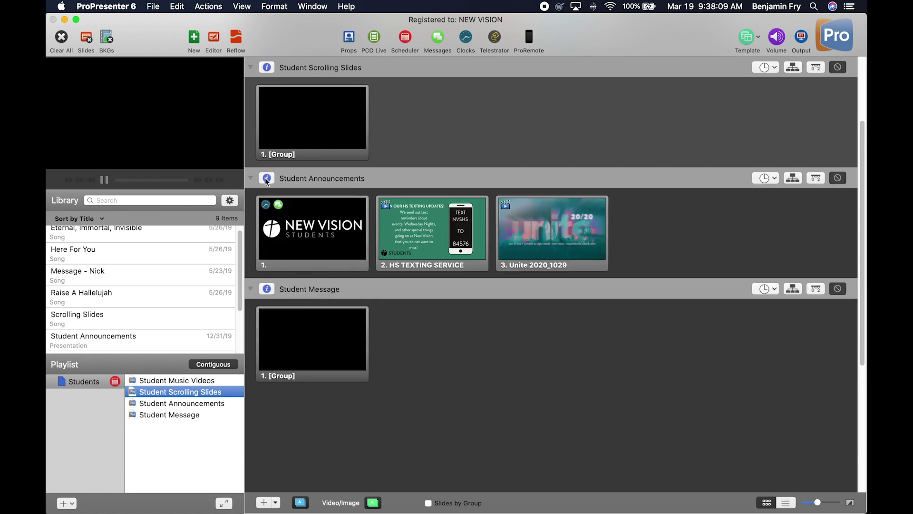
Step: Check the timer interval choices and the arrangement area of the Student Announcements presentation, closing each again
click(769, 177)
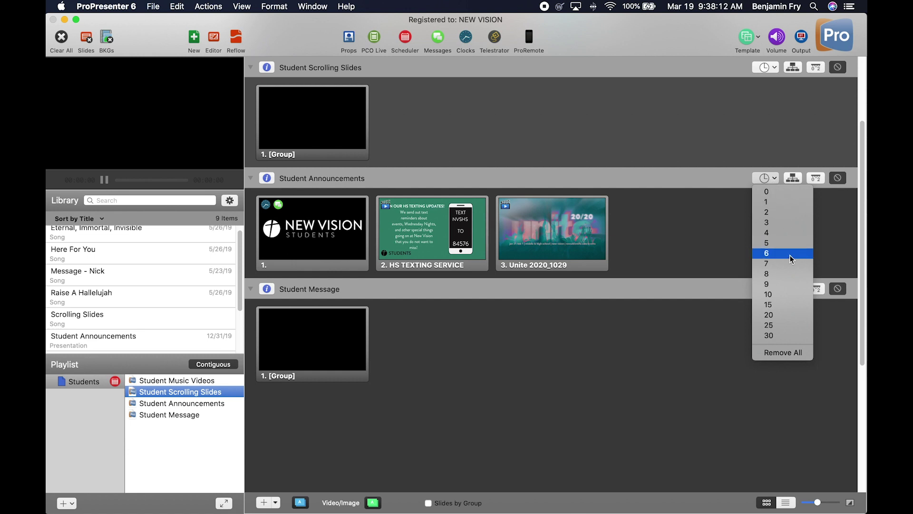
click(770, 175)
click(793, 178)
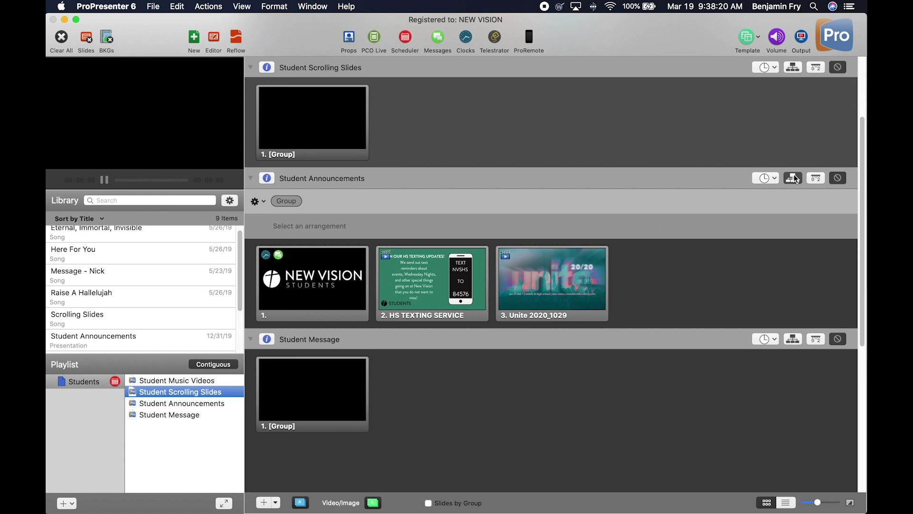
click(793, 178)
Step: Show and hide the Student Announcements timeline, and check the presentation's transition control
click(820, 179)
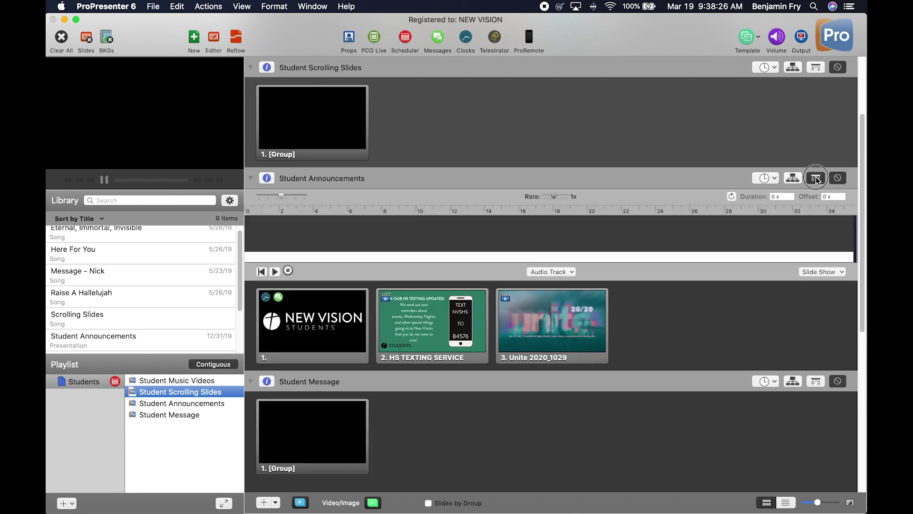
click(816, 180)
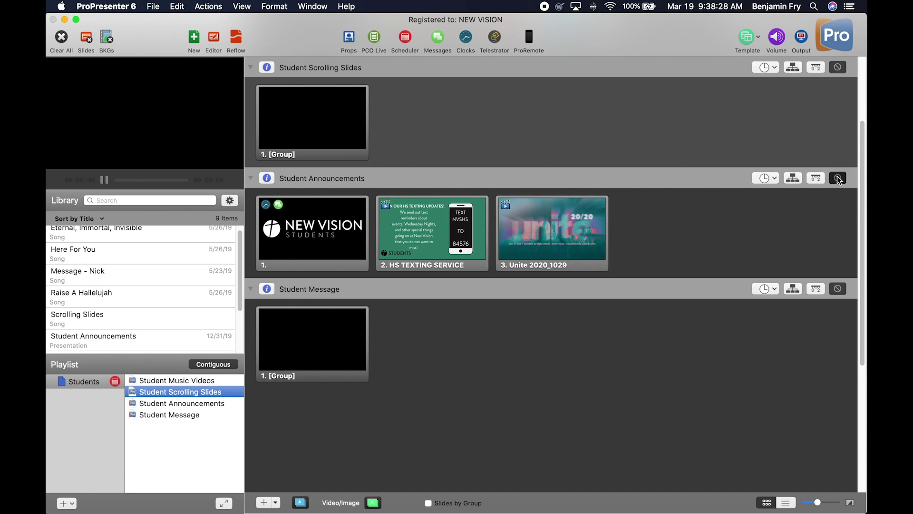
click(838, 179)
click(838, 179)
Step: Switch to the newer ProPresenter, go to Way Maker - [ Main ] in the Thursday playlist, and check its timer interval choices
key(super+Tab)
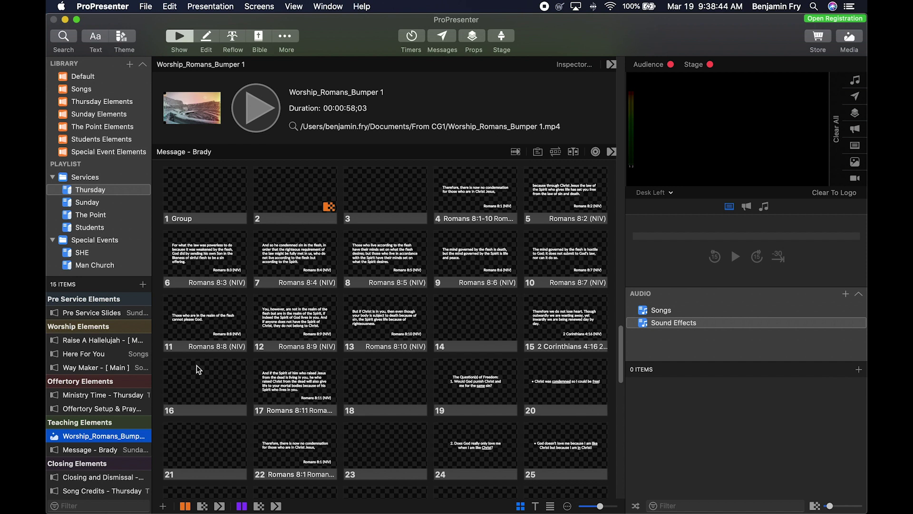
click(90, 367)
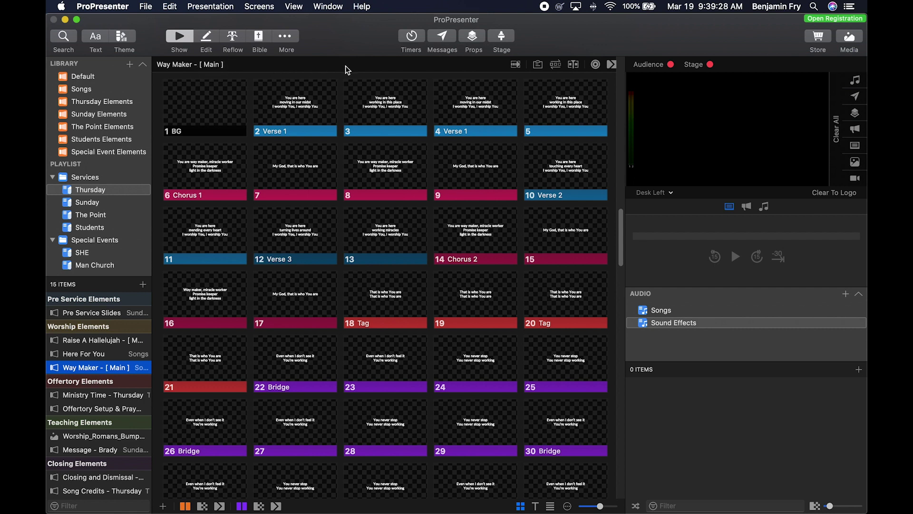
click(517, 66)
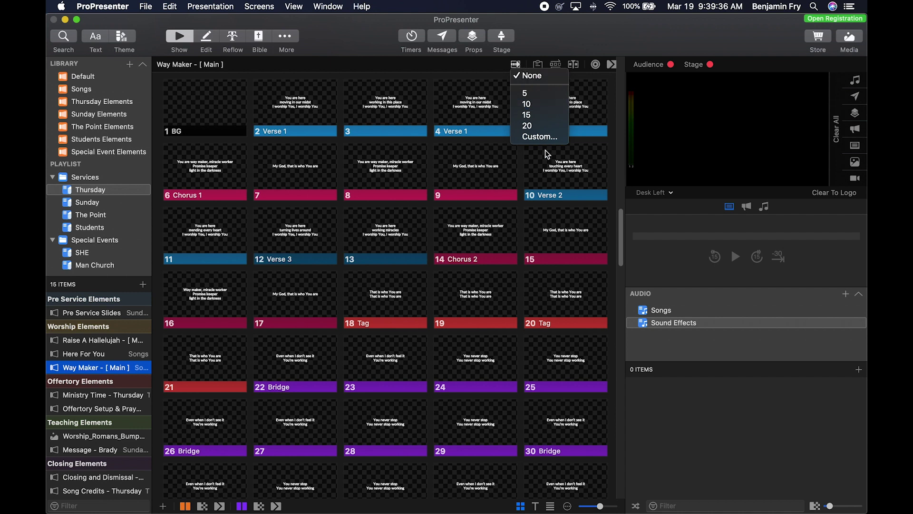
click(490, 62)
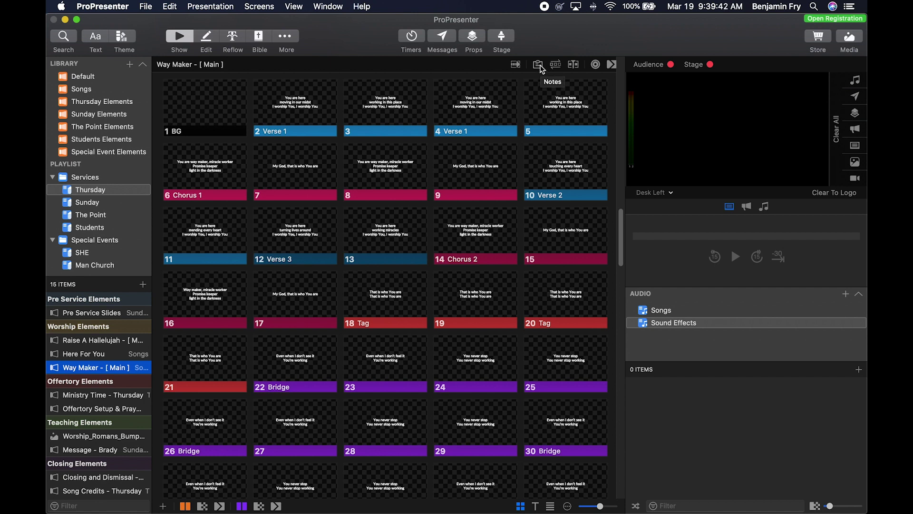
Step: Show and hide Way Maker's notes, then view its arrangements and the list of available arrangements before hiding them
click(539, 65)
click(541, 65)
click(556, 65)
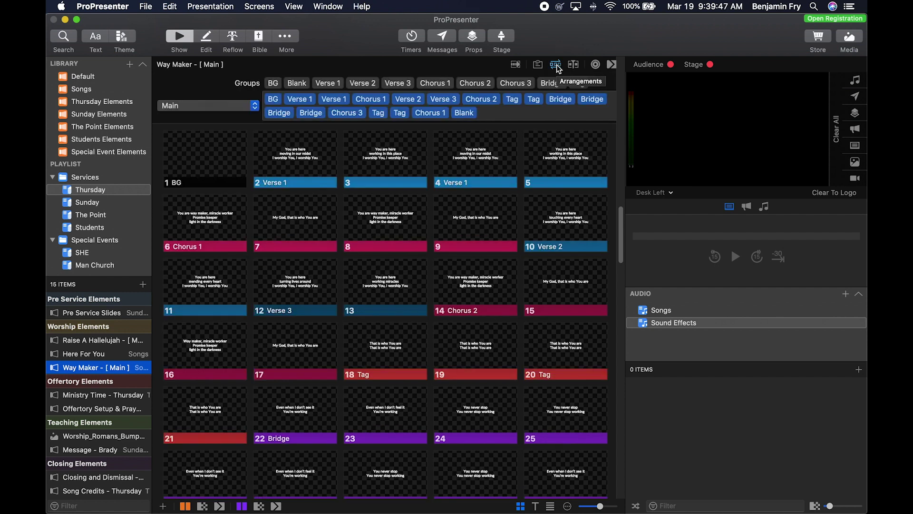
click(254, 106)
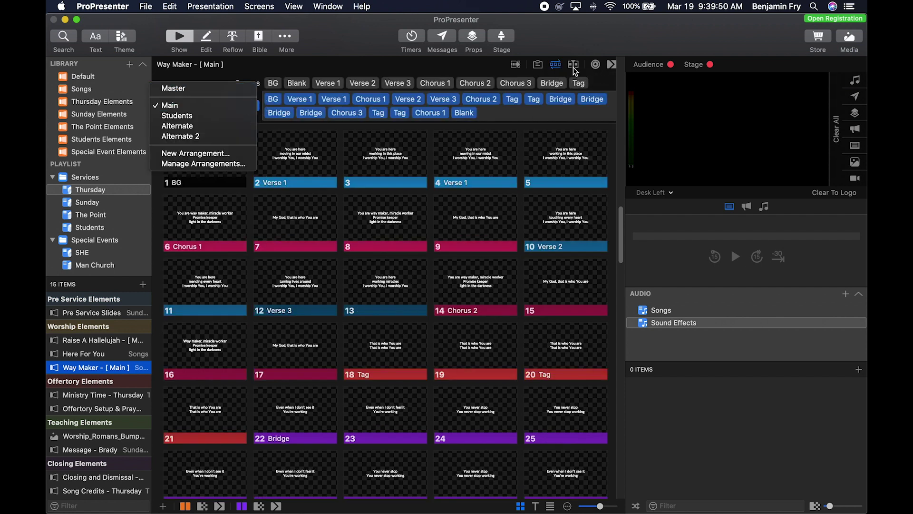
click(560, 61)
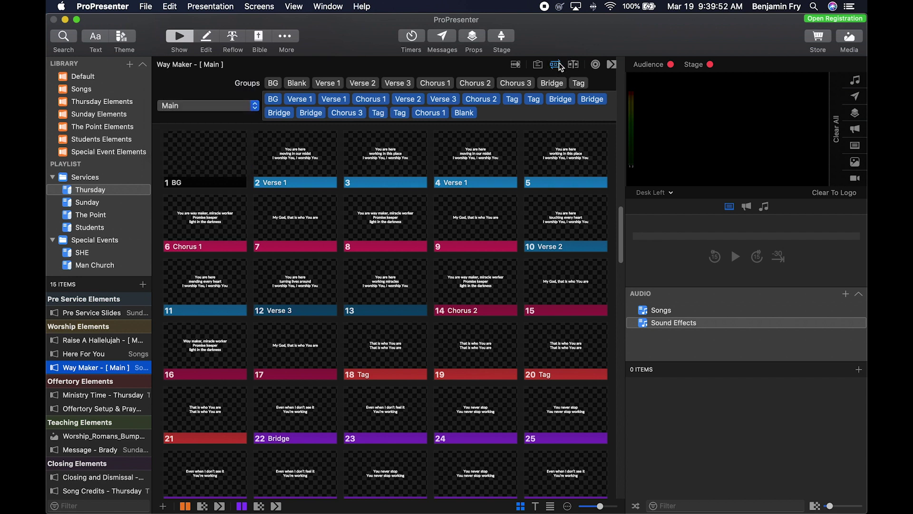
click(558, 62)
Step: Check the transition control for Way Maker, and hide the media bin
click(574, 65)
click(576, 66)
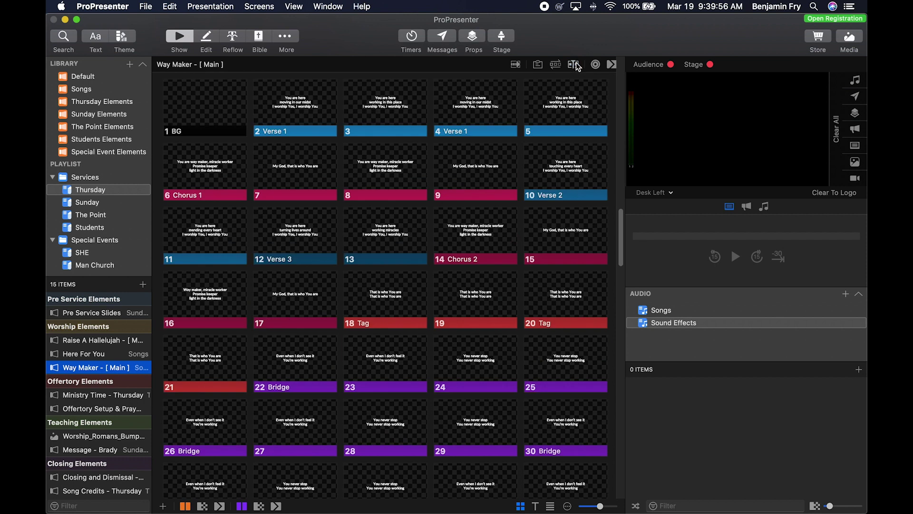
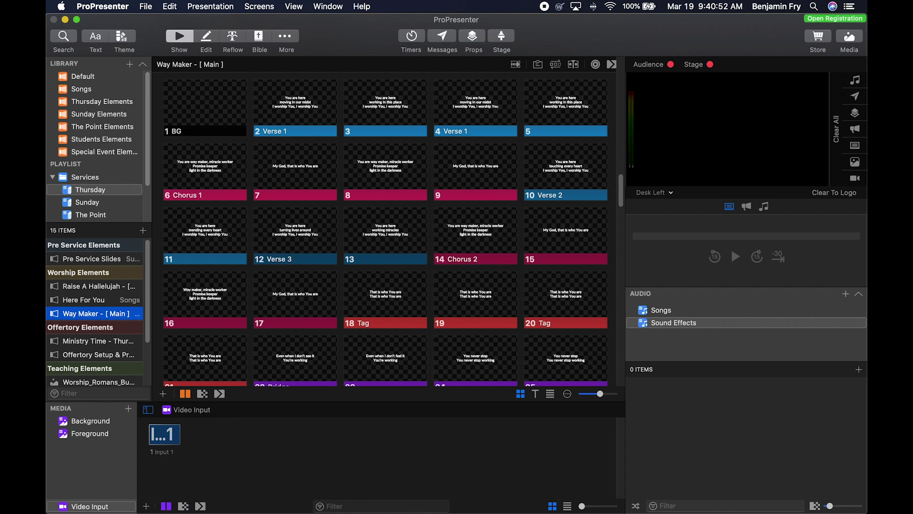
click(851, 42)
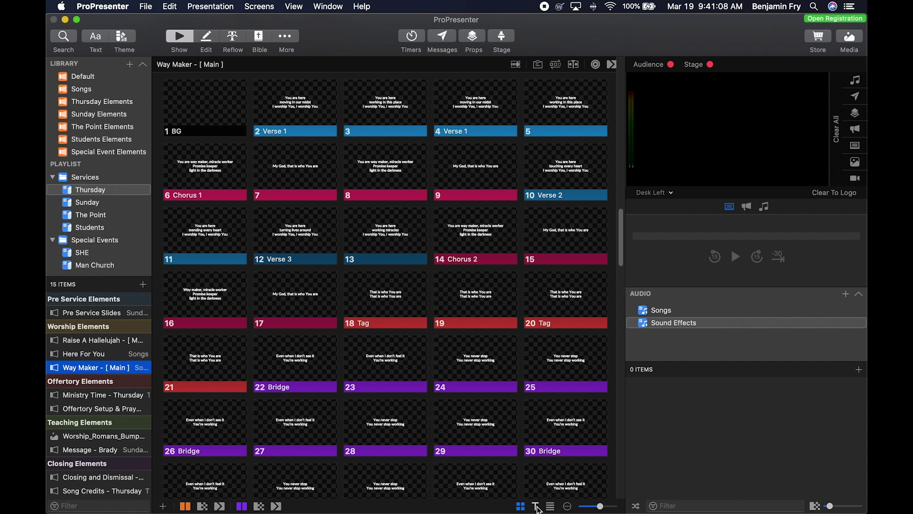
Step: Preview the slides in text and table views, return to grid view, and shrink the thumbnails to six per row
click(537, 507)
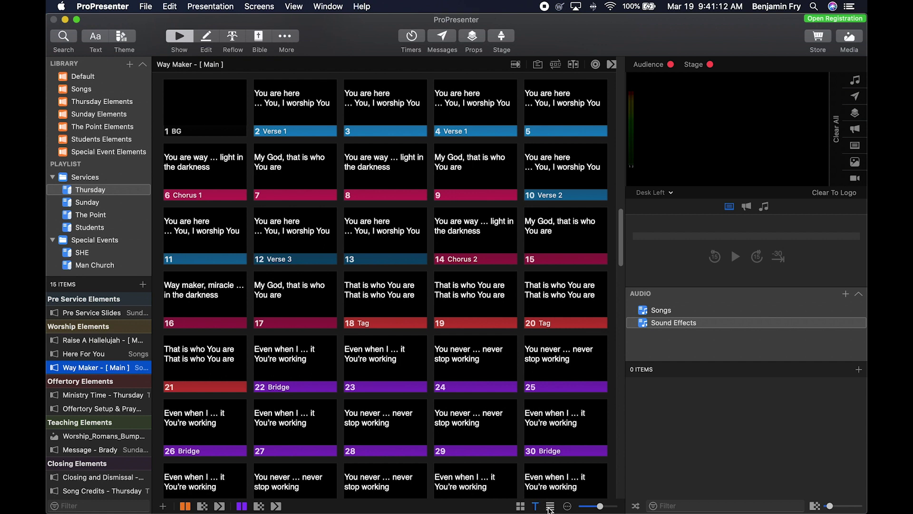
click(551, 507)
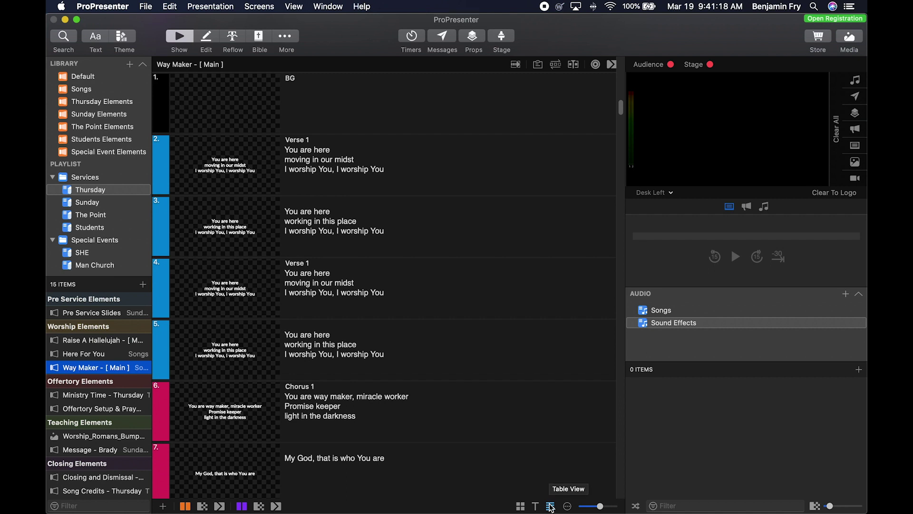
click(524, 508)
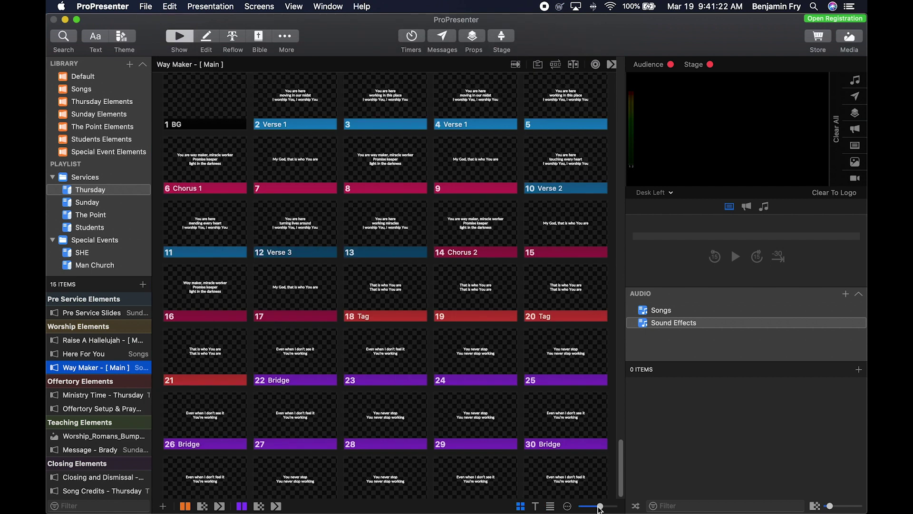
click(601, 507)
drag(601, 507, 592, 509)
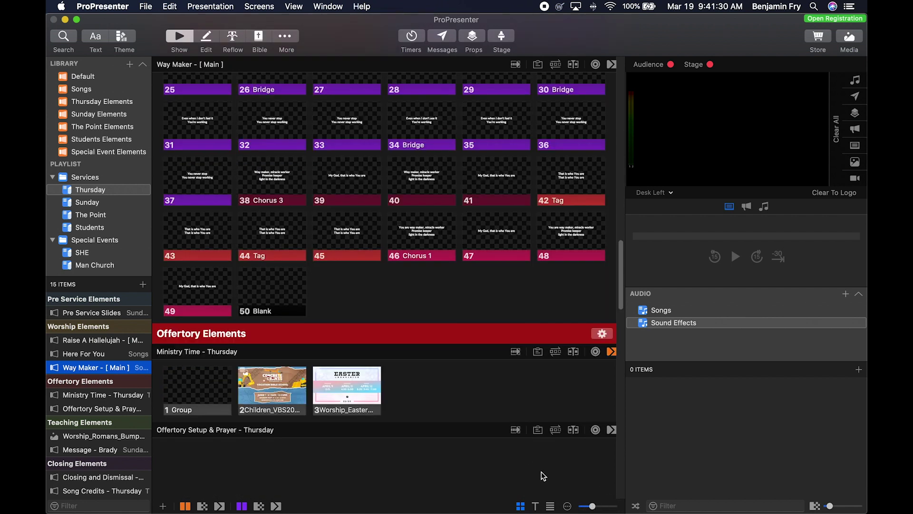